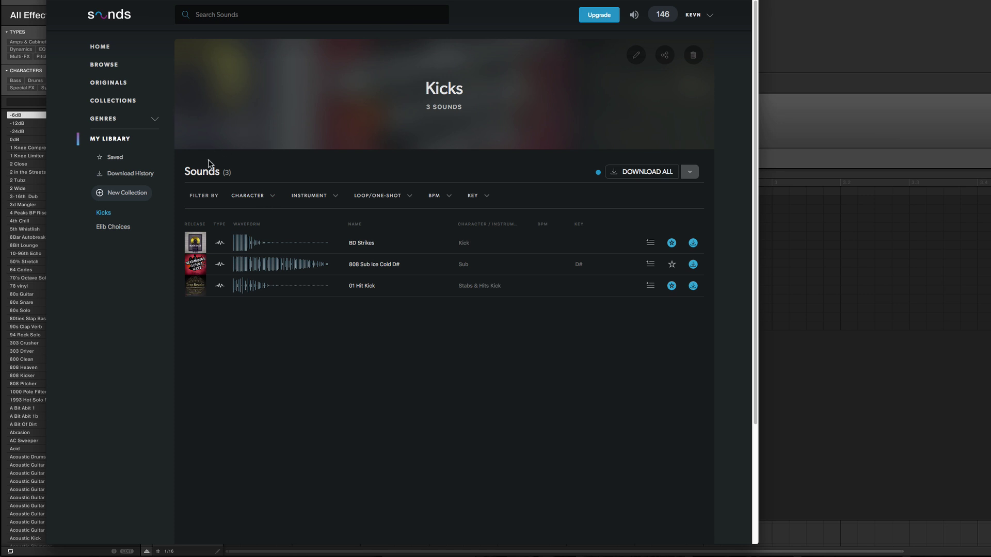
Look through the Kicks collection, the Collections page and the list of genres.
click(108, 229)
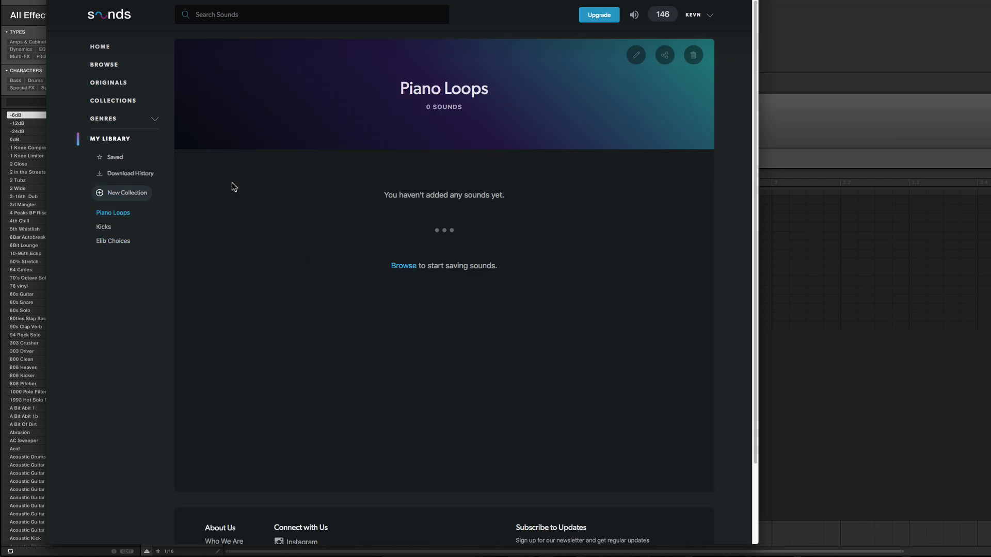
click(109, 101)
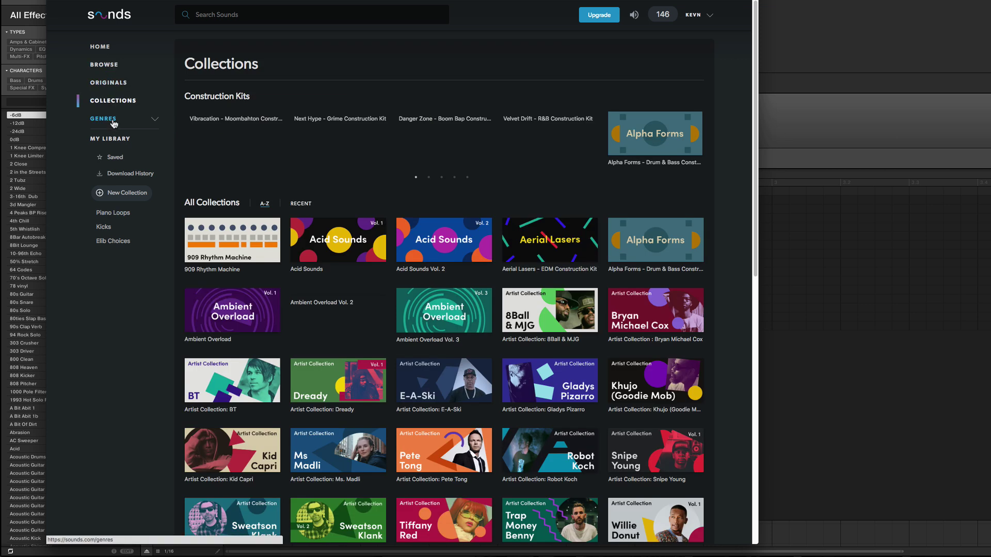
click(155, 120)
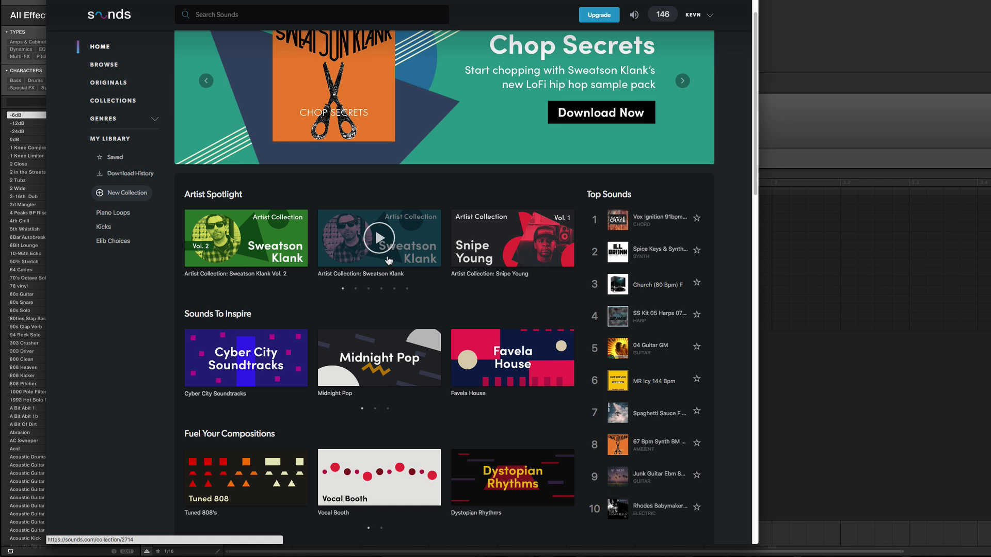
Preview Vintage Harp 140bpm [12712] in the Snipe Young artist collection and add it to the Piano Loops collection.
click(477, 256)
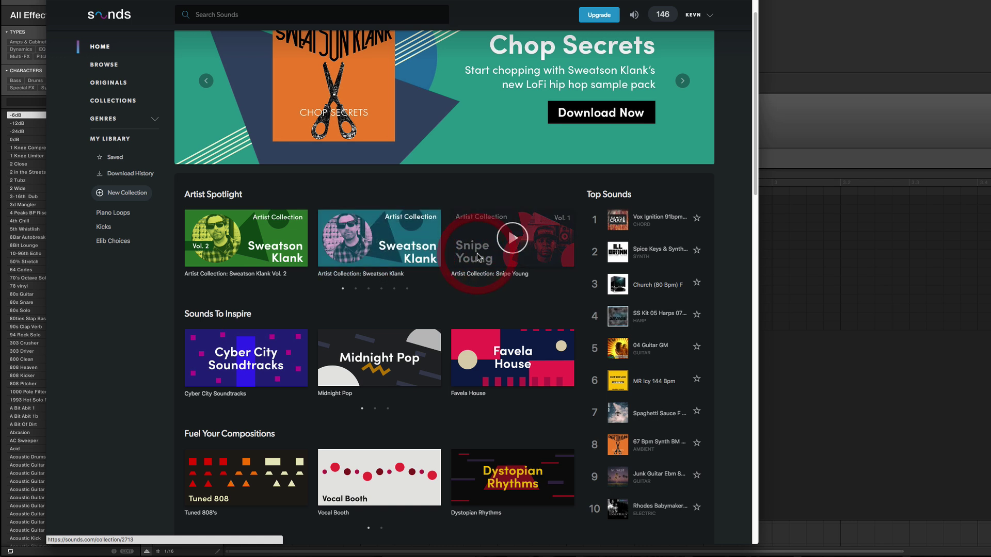
scroll(435, 281, down, 6)
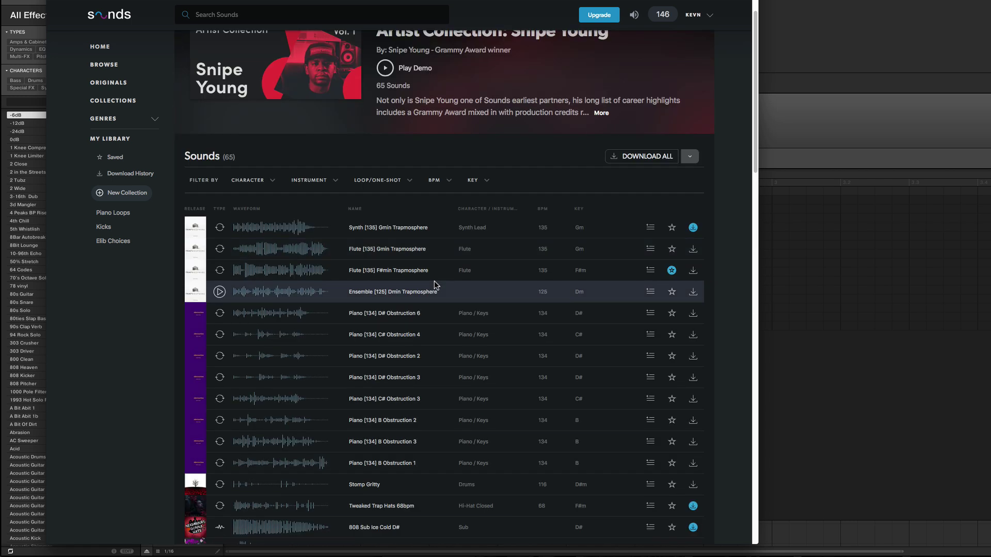
scroll(435, 281, down, 9)
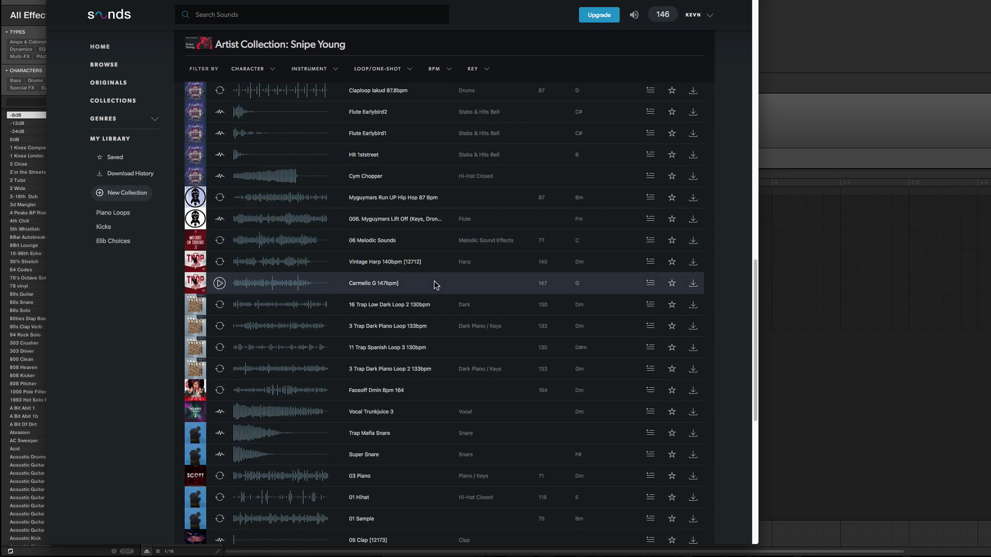
click(219, 264)
click(651, 264)
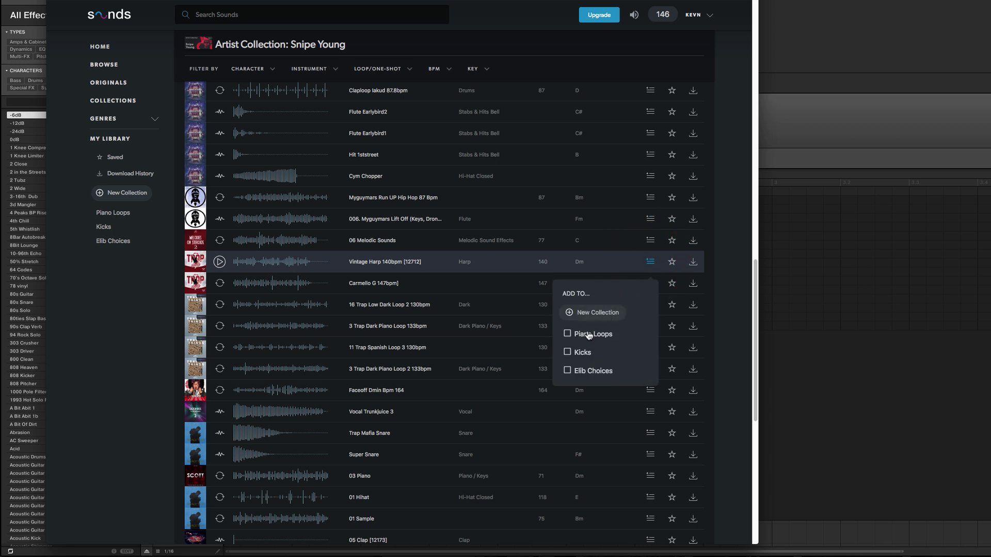
click(589, 335)
Download all sounds of the Piano Loops collection to NI Apps and check the download status.
click(125, 214)
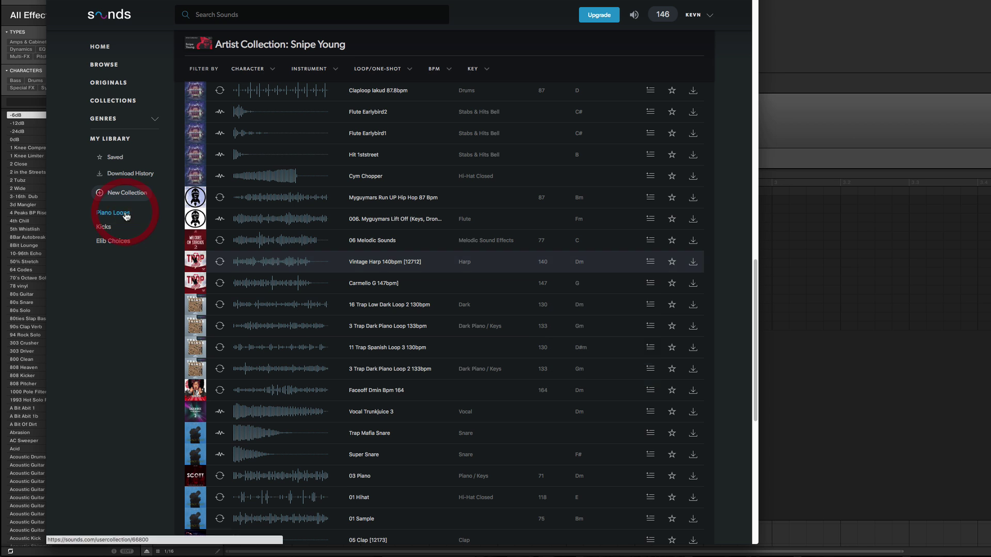
click(125, 213)
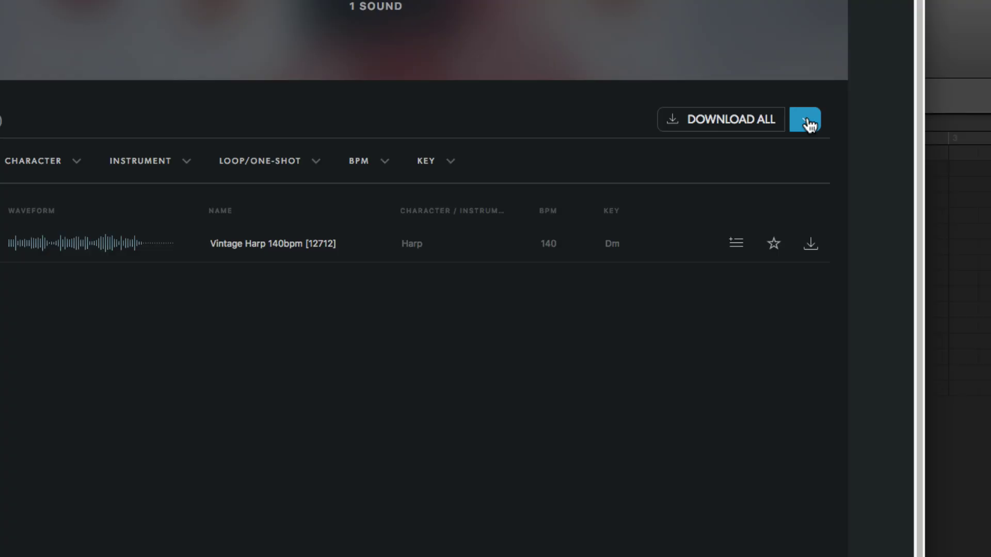
click(691, 175)
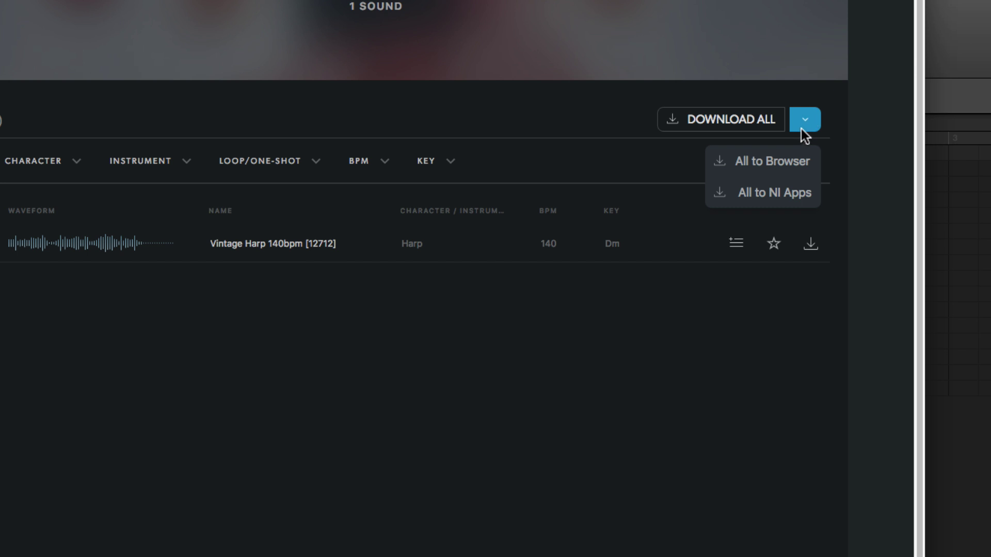
click(763, 200)
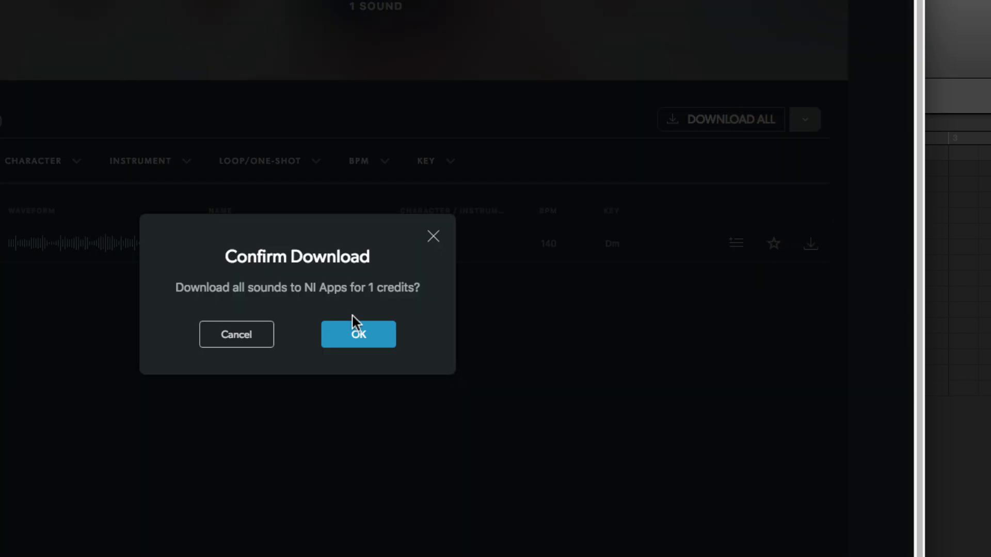
click(360, 341)
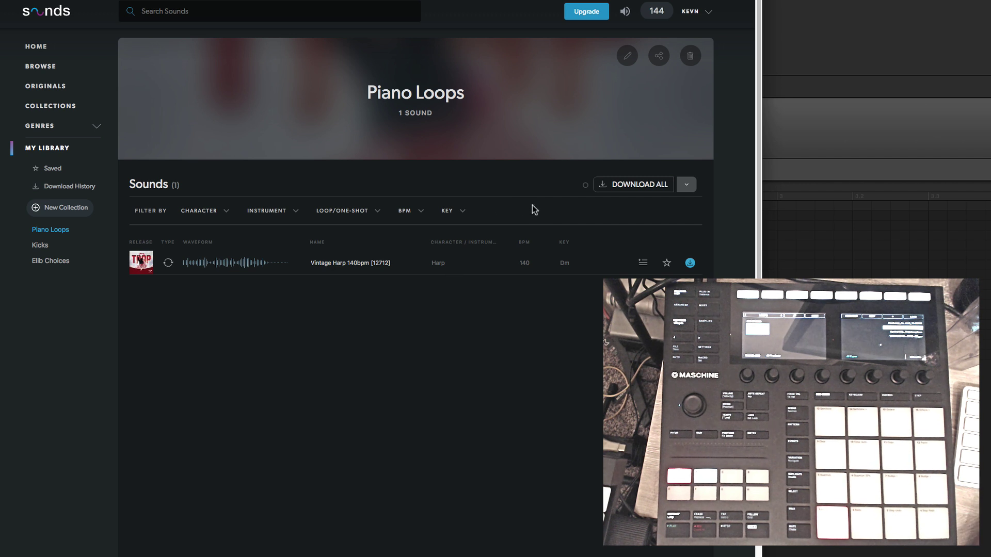
mouse_move(585, 187)
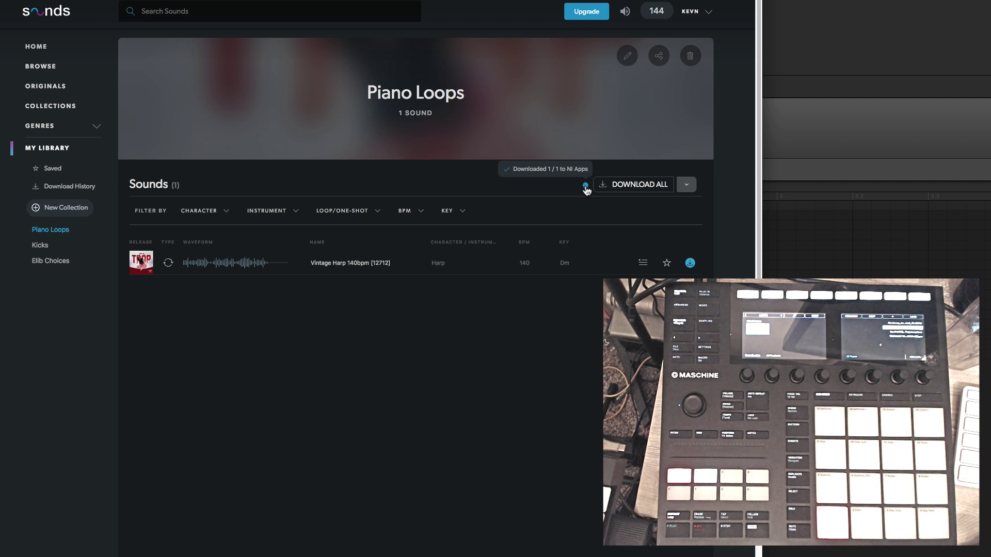
Open the Kicks collection to view its sounds.
click(40, 248)
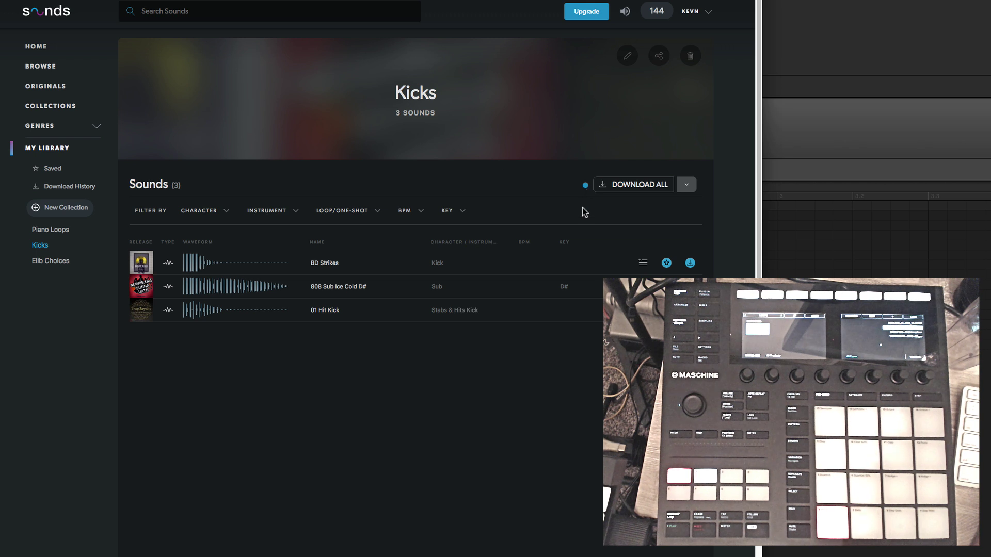
click(464, 356)
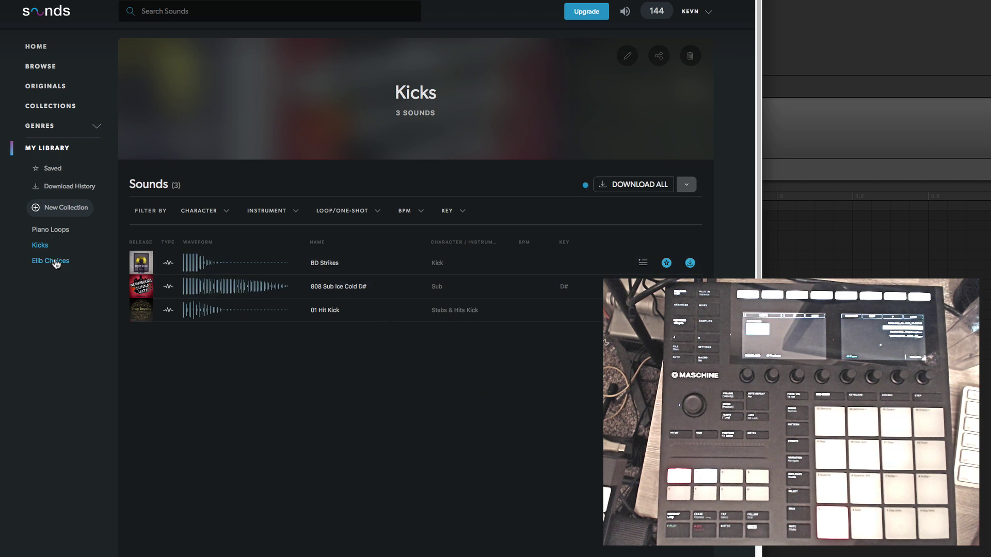
Switch to Maschine and open the Piano Loops and Elib Choices collections from the library's Sounds.com section.
key(super+Tab)
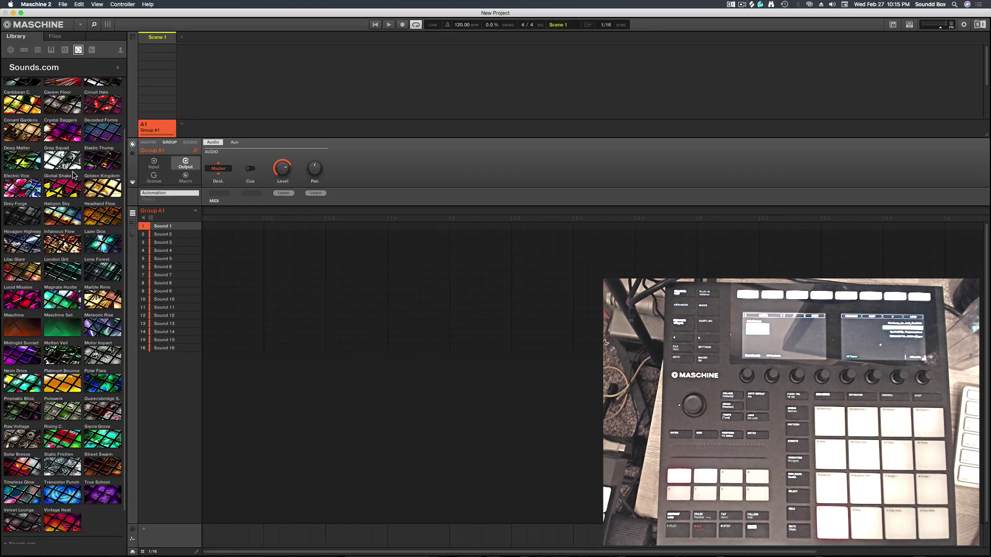
scroll(72, 223, down, 2)
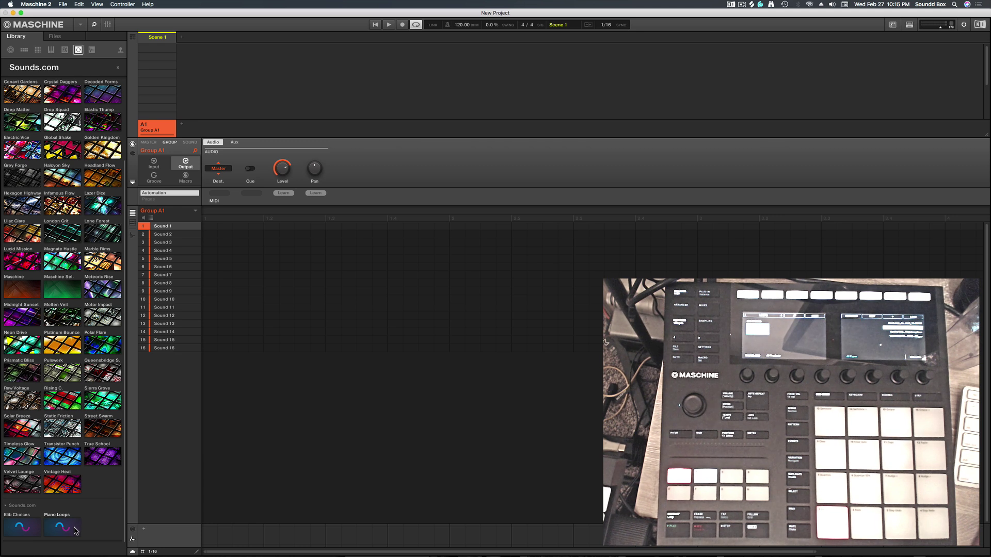
click(70, 532)
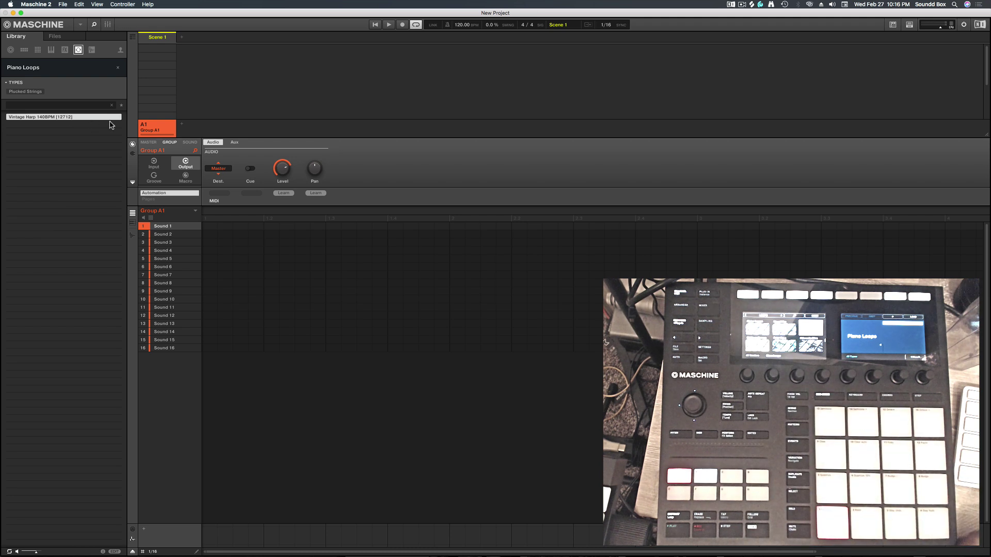
click(99, 72)
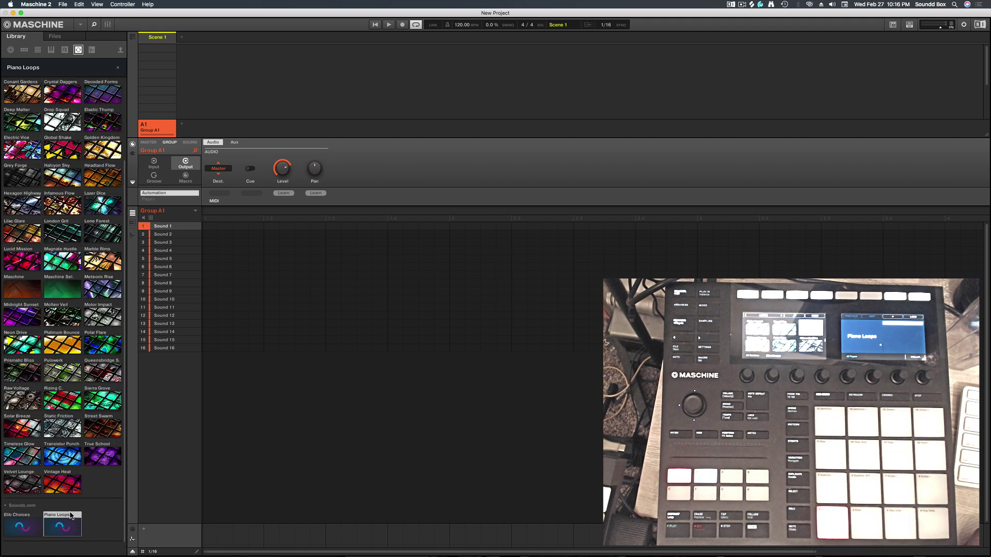
click(30, 523)
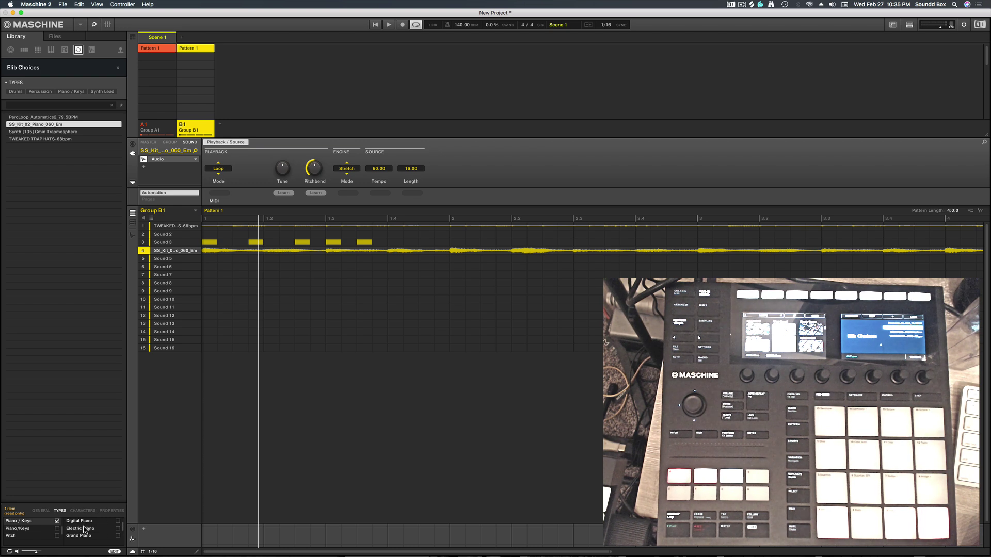
Examine the types, characters, properties and general tags of the SS_Kit_02_Piano_060_Em loop.
scroll(44, 527, down, 3)
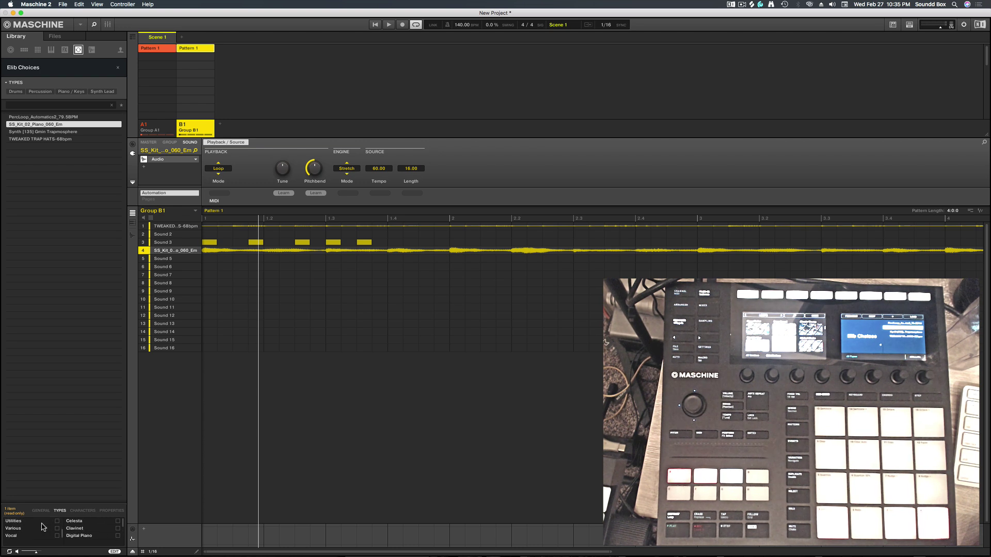
scroll(44, 526, up, 5)
scroll(42, 525, down, 2)
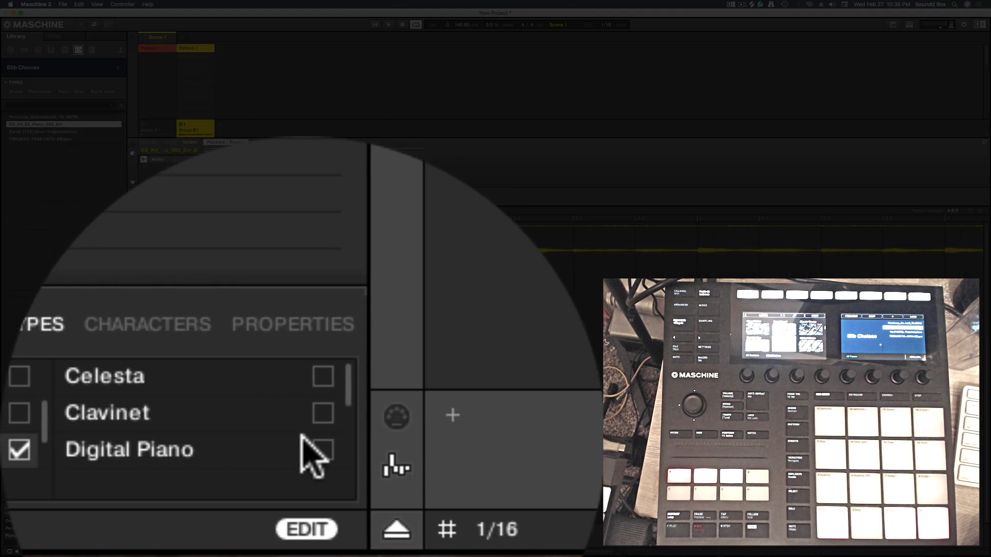
scroll(103, 532, down, 3)
scroll(106, 534, up, 2)
scroll(106, 534, down, 2)
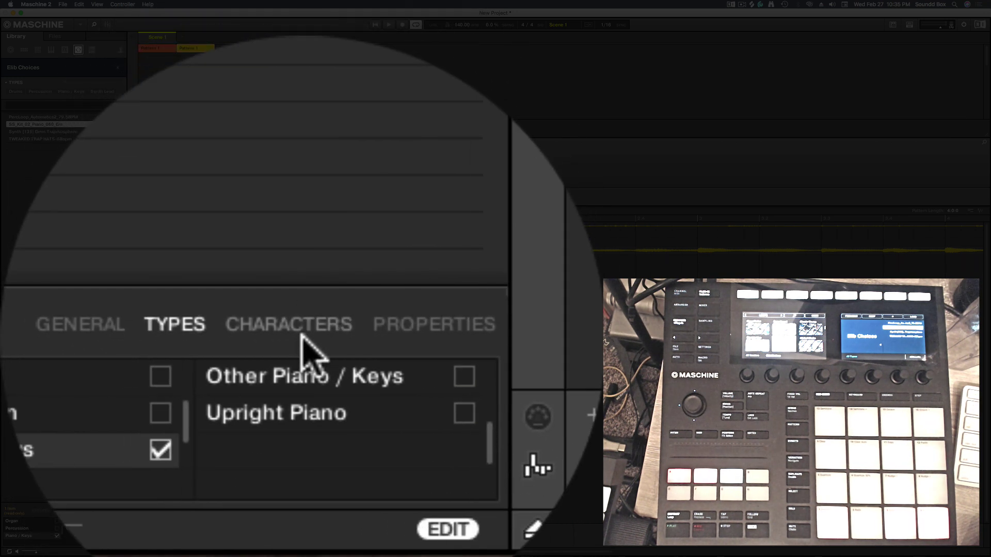
click(85, 511)
click(107, 512)
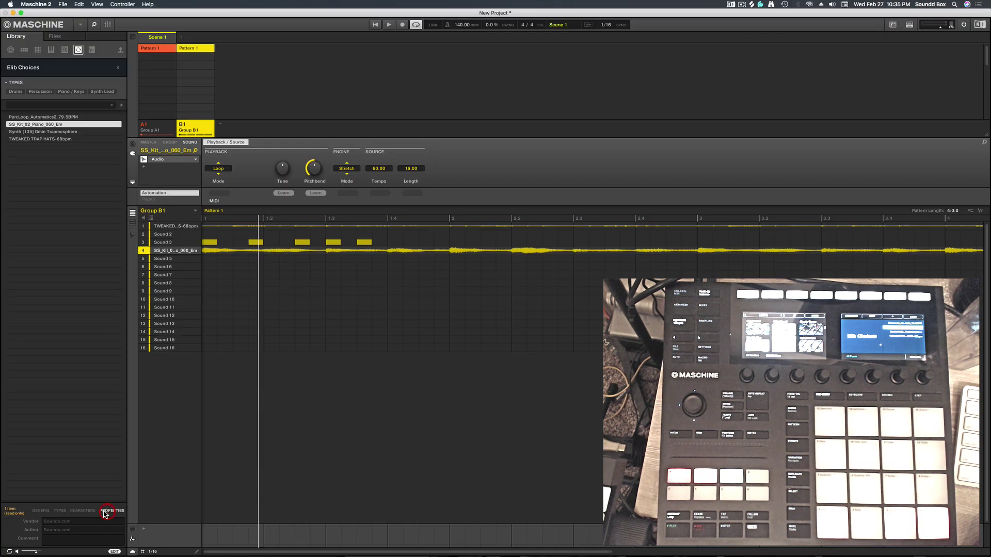
click(60, 511)
click(44, 512)
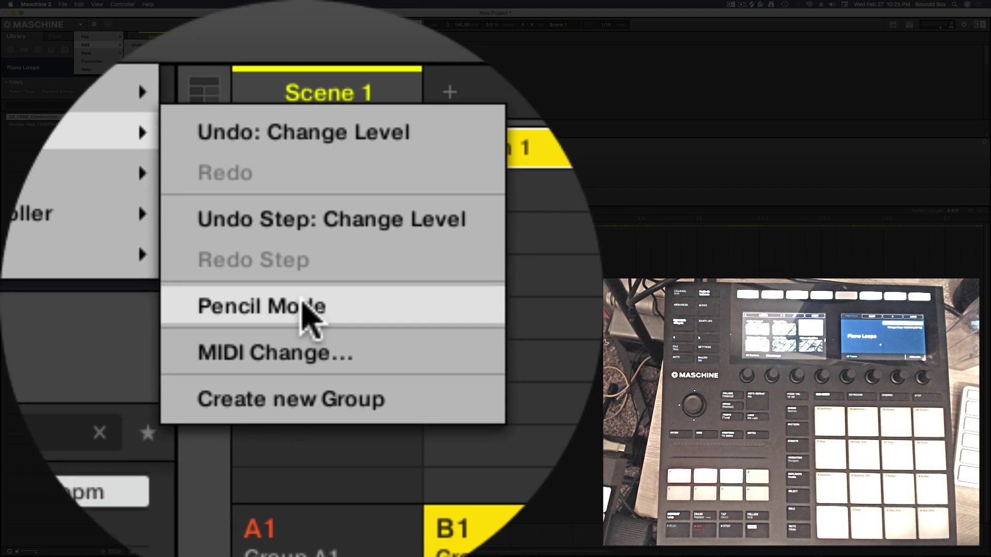
Turn on Pencil Mode and draw five notes for Sound 3 within the first bar of Group B1's Pattern 1.
click(305, 297)
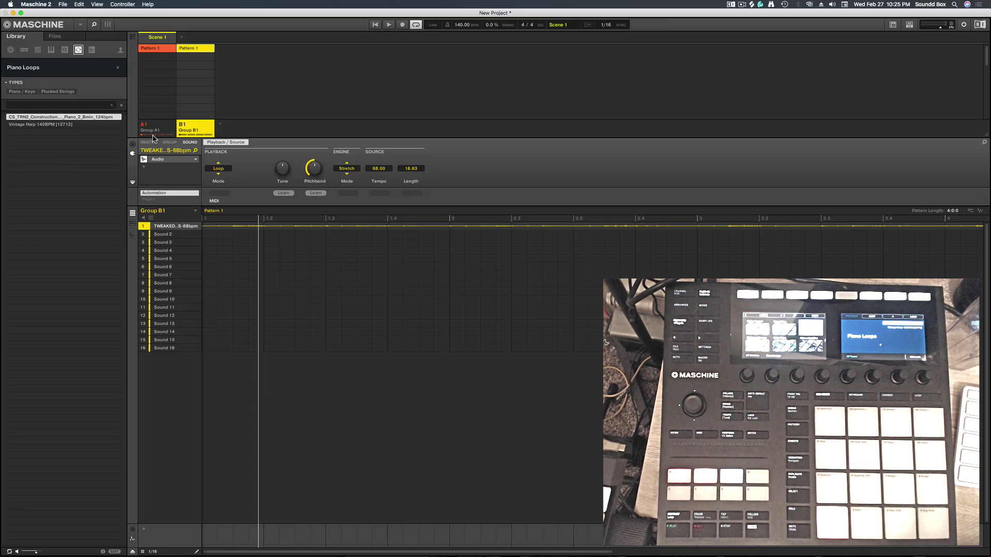
click(214, 242)
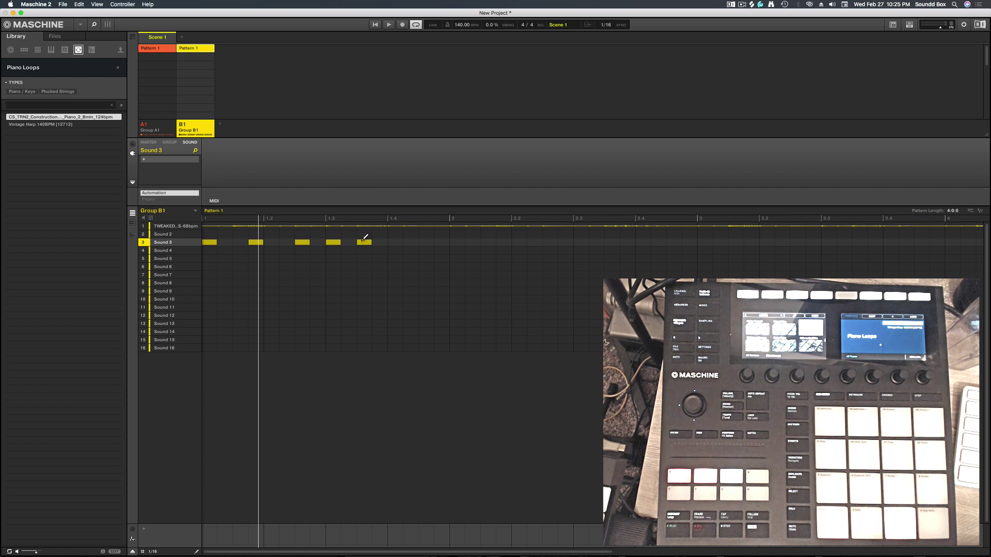
click(80, 24)
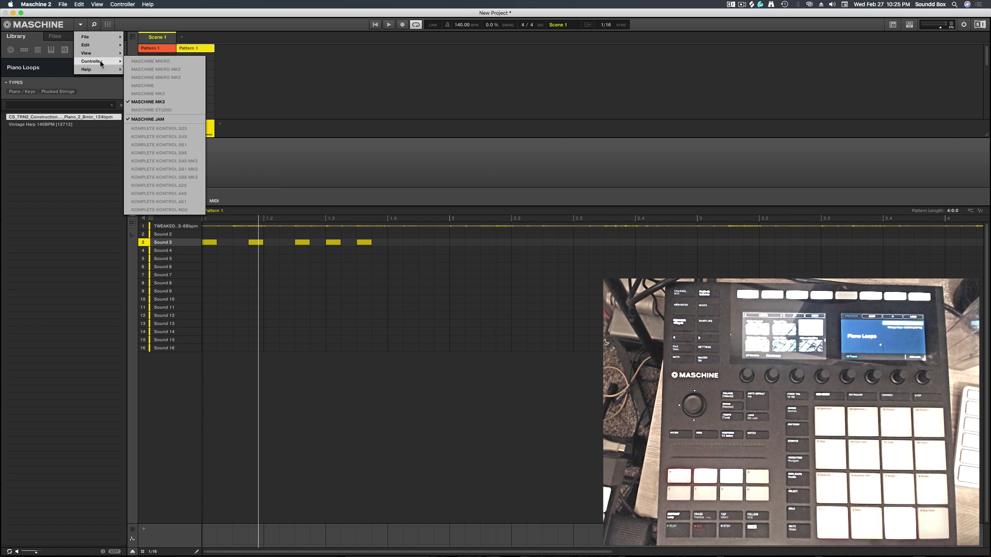
click(81, 26)
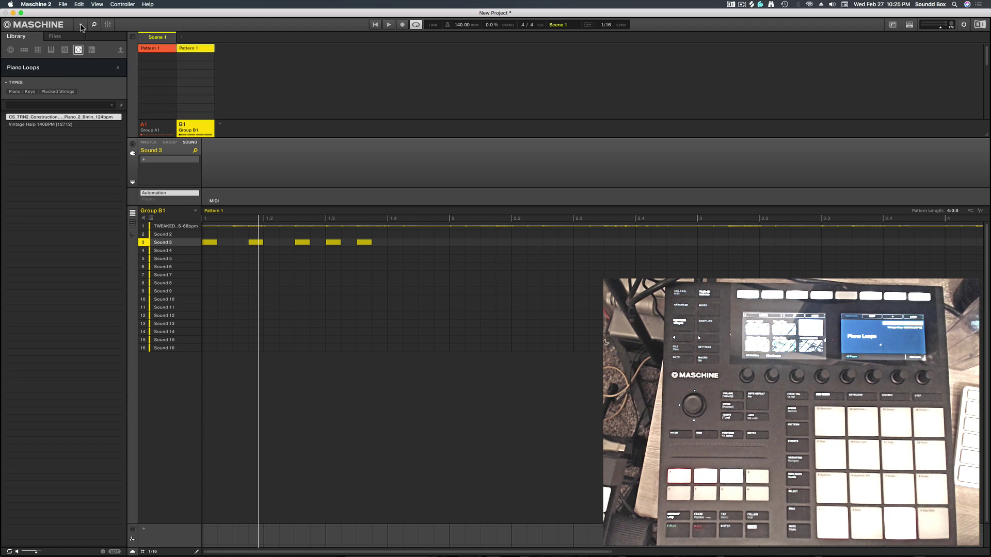
click(107, 25)
click(107, 25)
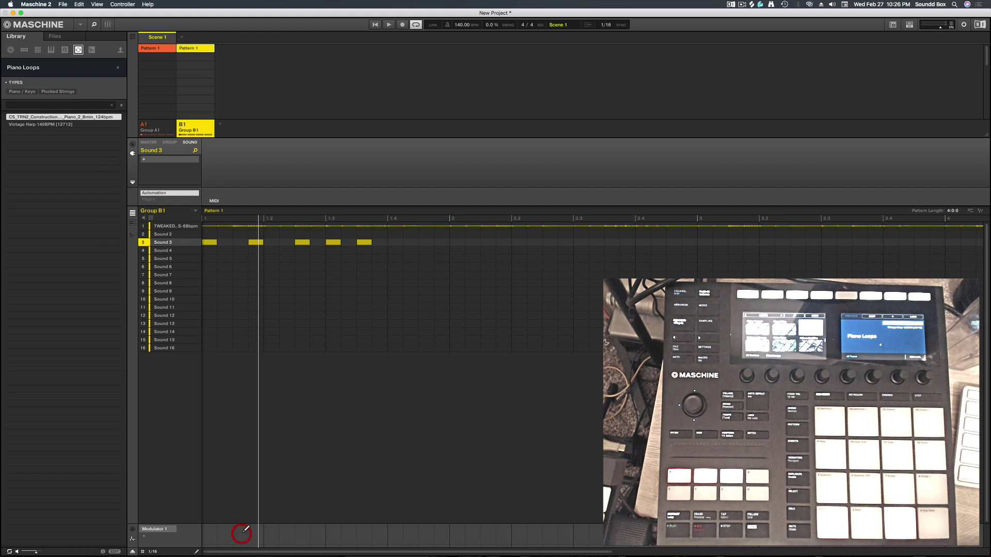
Add a second modulator lane for Sound 3 and assign it to the audio input gain.
click(144, 538)
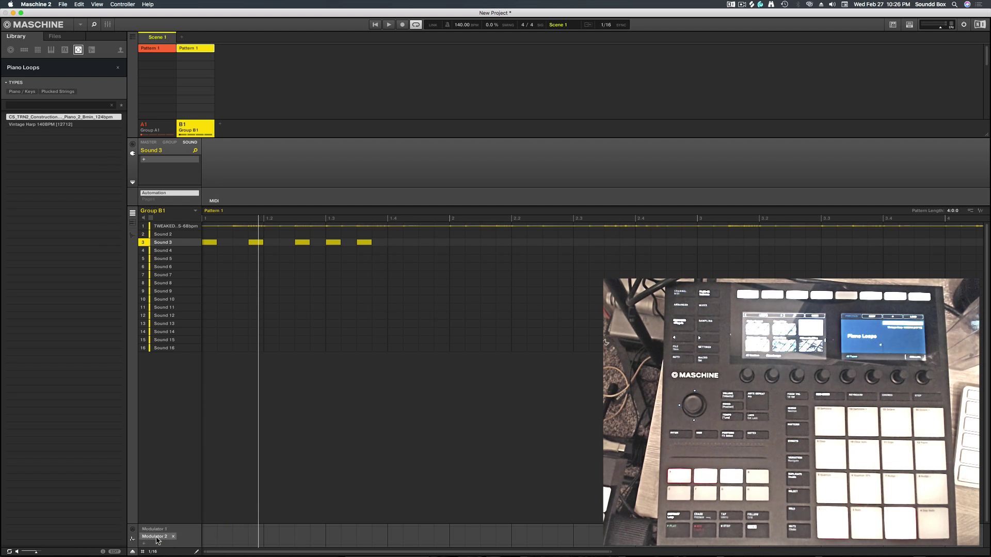
right_click(167, 537)
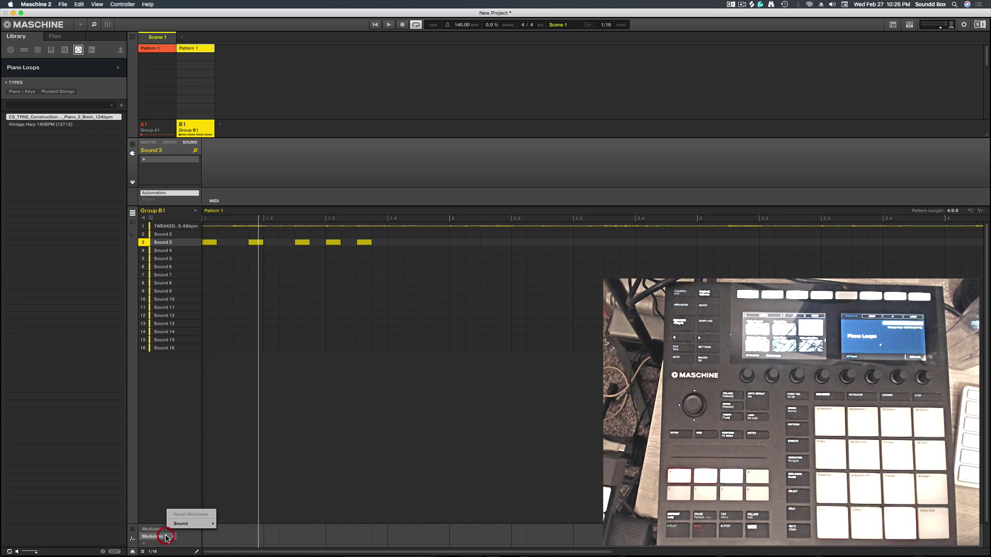
mouse_move(191, 524)
mouse_move(228, 525)
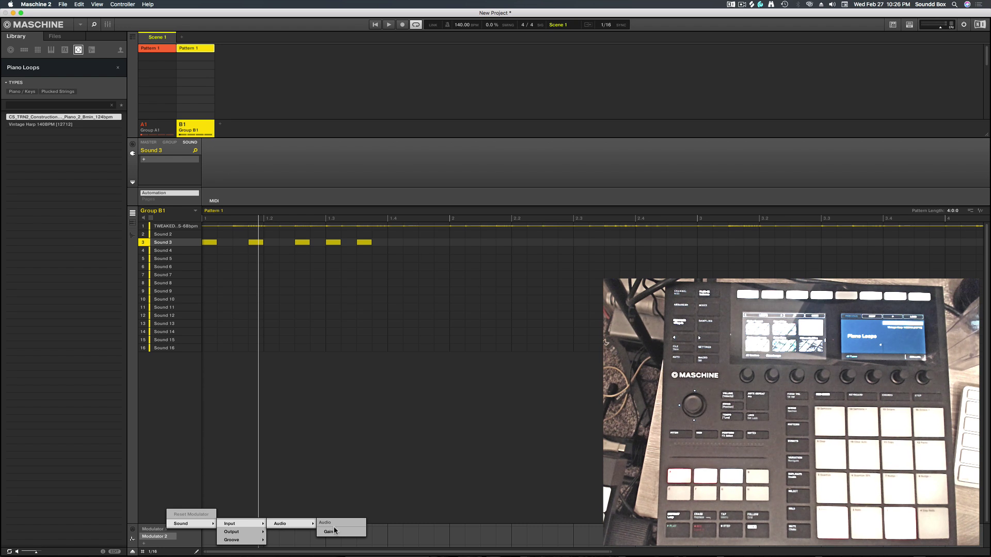
click(333, 531)
Draw a stepped Input-Gain automation curve from about 1.2 to just past 2.3, redrawing it once.
drag(263, 537, 539, 535)
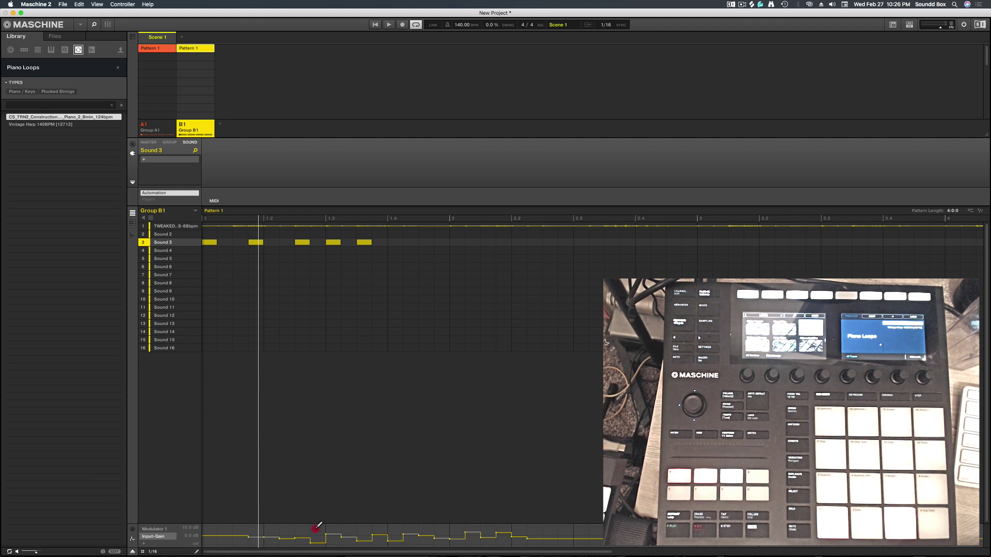
mouse_move(316, 529)
mouse_down()
mouse_move(497, 528)
mouse_move(549, 539)
mouse_up()
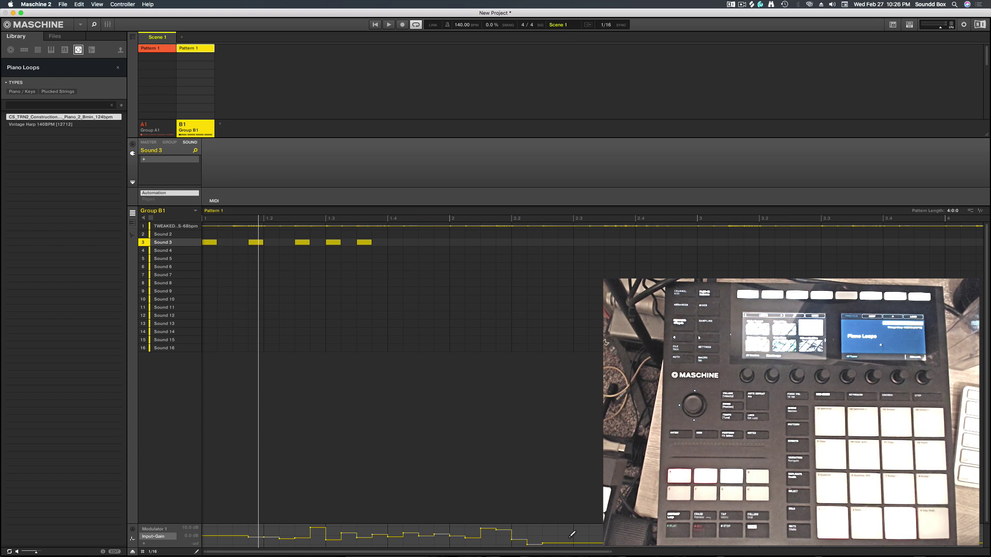
drag(571, 537, 593, 533)
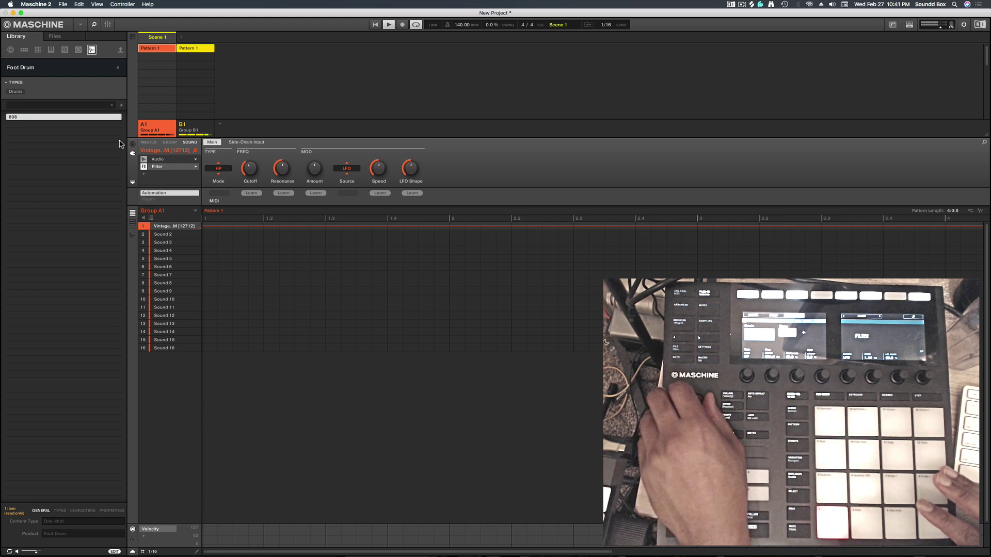
Stop the playback of the project.
key(space)
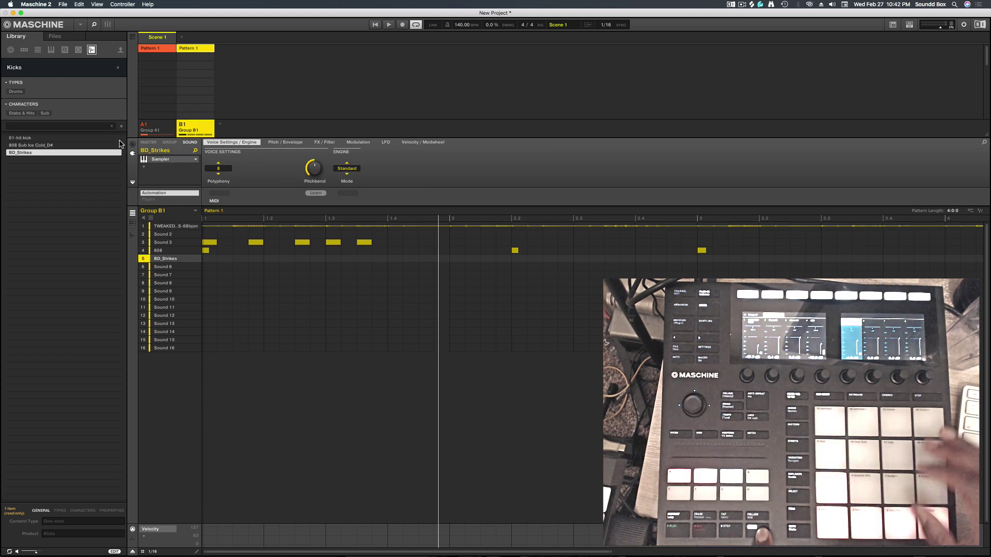